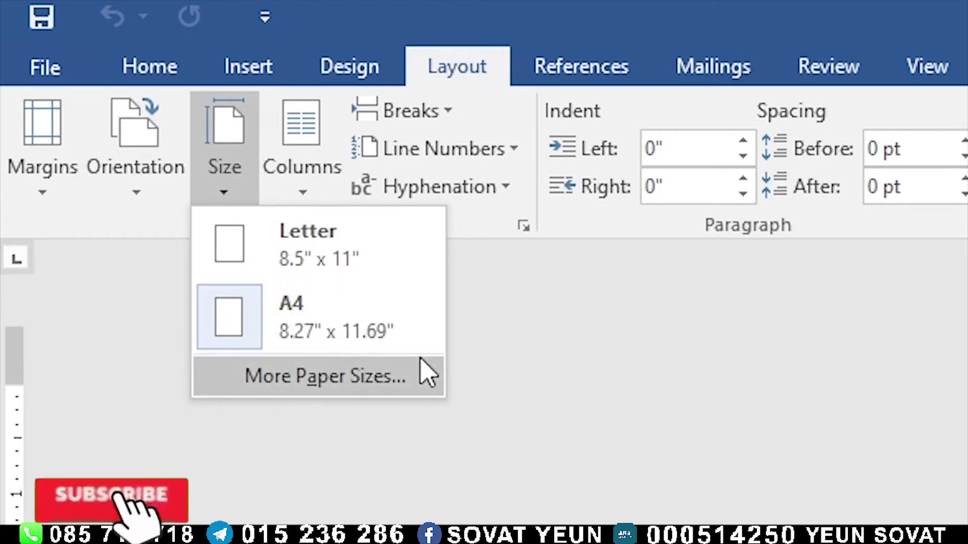
Step: Save the invoice document as a PDF on the Desktop, then close the published PDF
key("Escape")
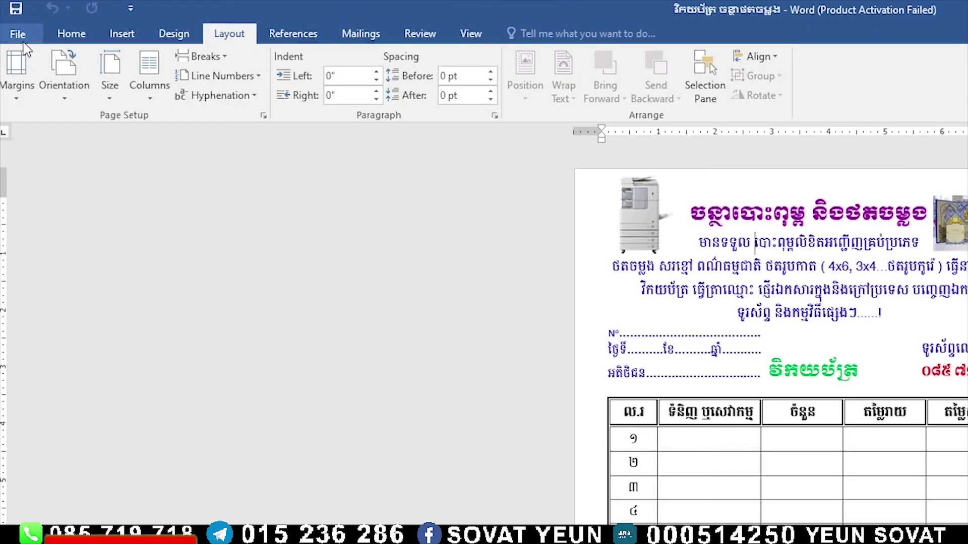
left_click(12, 21)
left_click(59, 203)
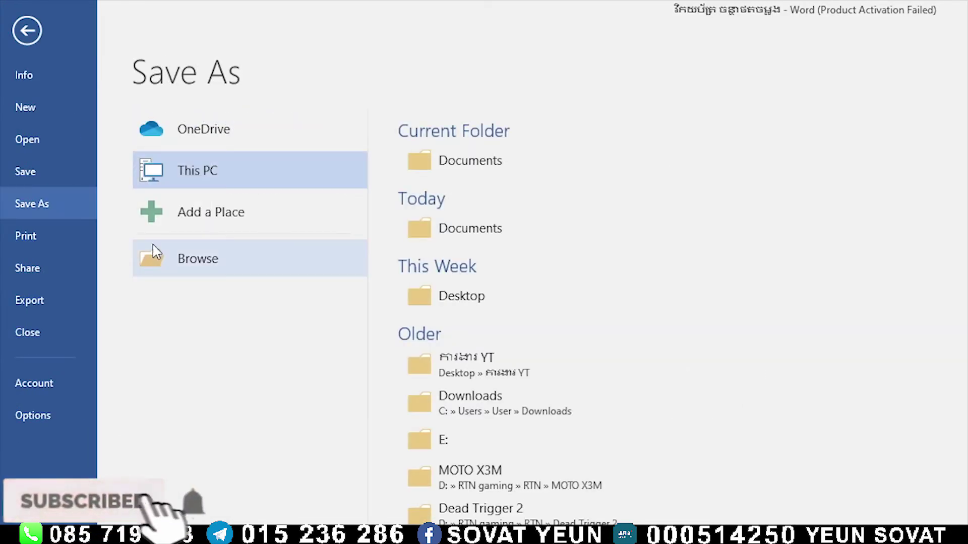
left_click(152, 258)
left_click(309, 359)
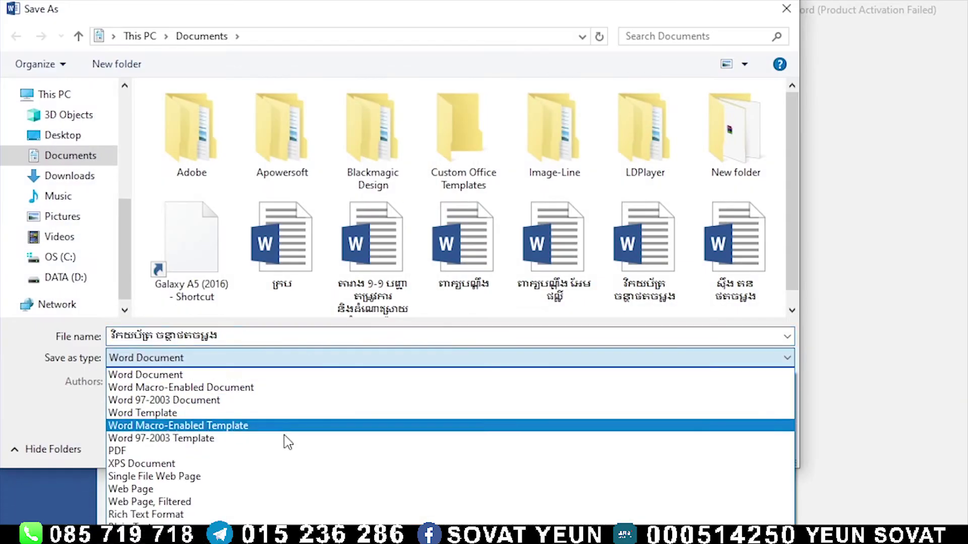
left_click(281, 450)
left_click(62, 135)
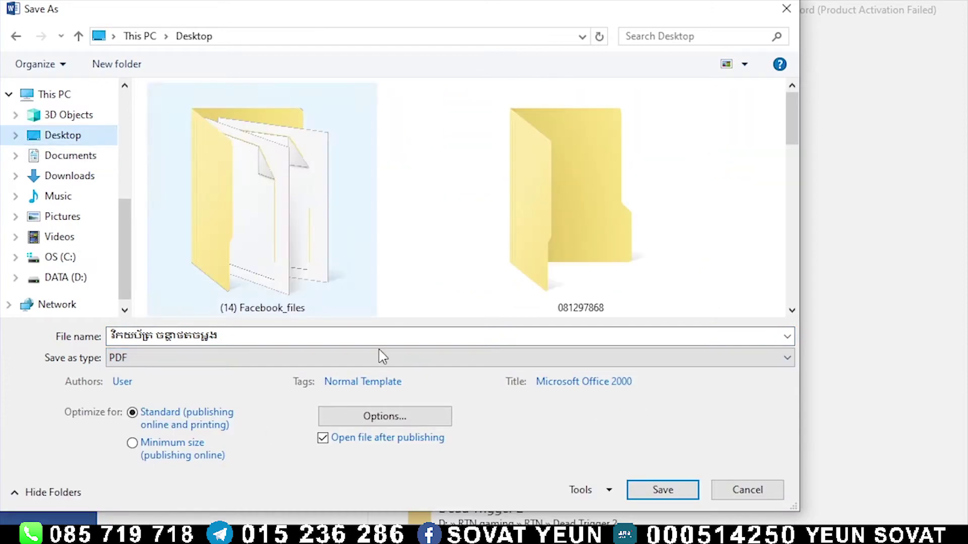
left_click(663, 490)
left_click(757, 494)
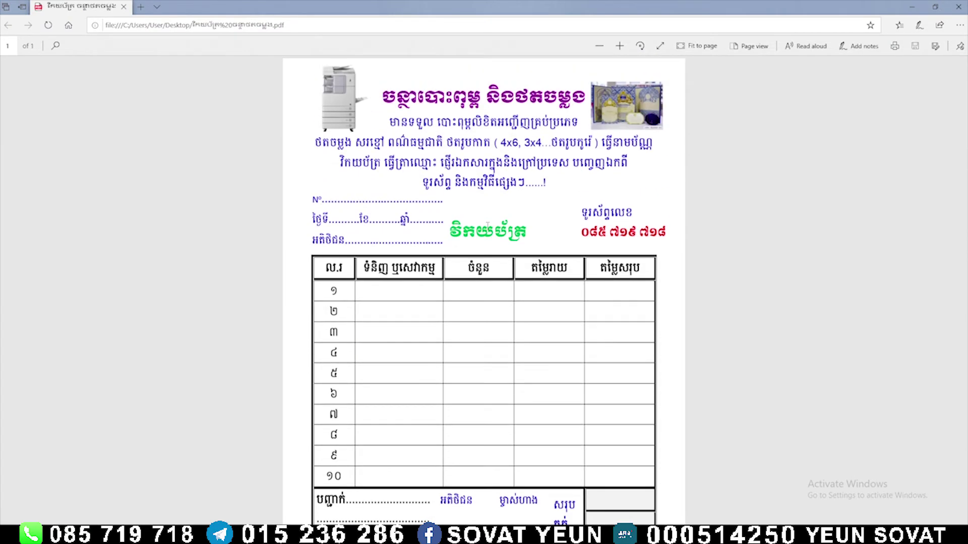
left_click(956, 15)
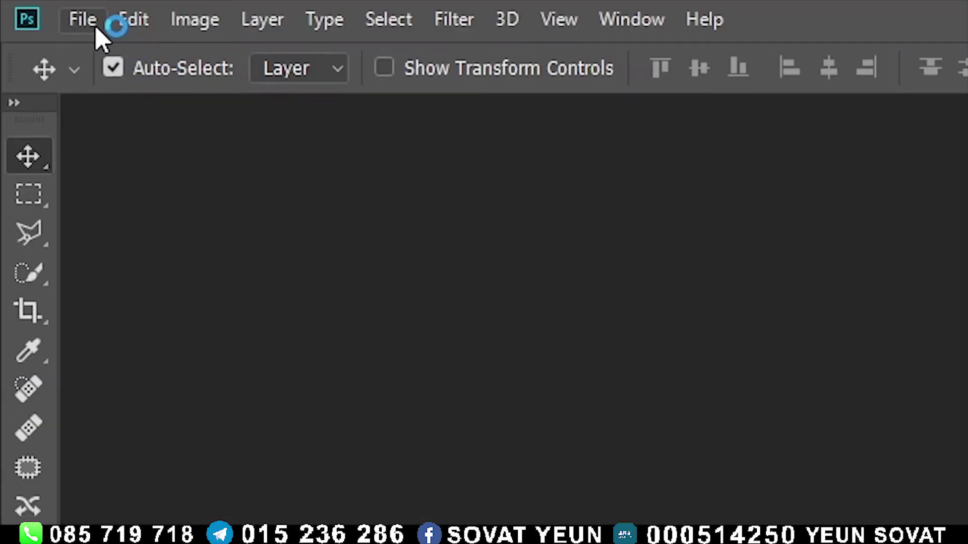
Step: Switch to Photoshop and create a new document from the A5 print preset, 148 x 210 mm at 300 pixels/inch
left_click(97, 31)
left_click(126, 54)
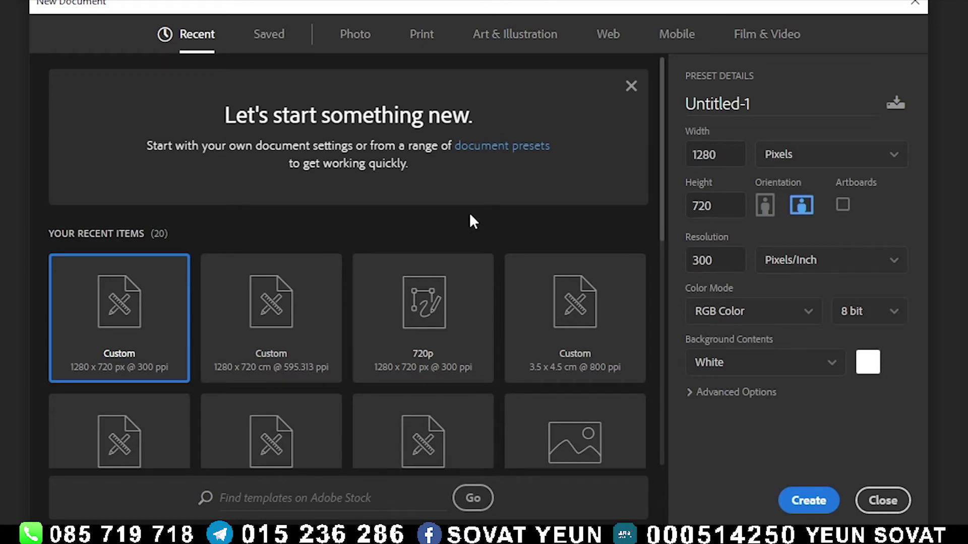
scroll(408, 280, "down", 3)
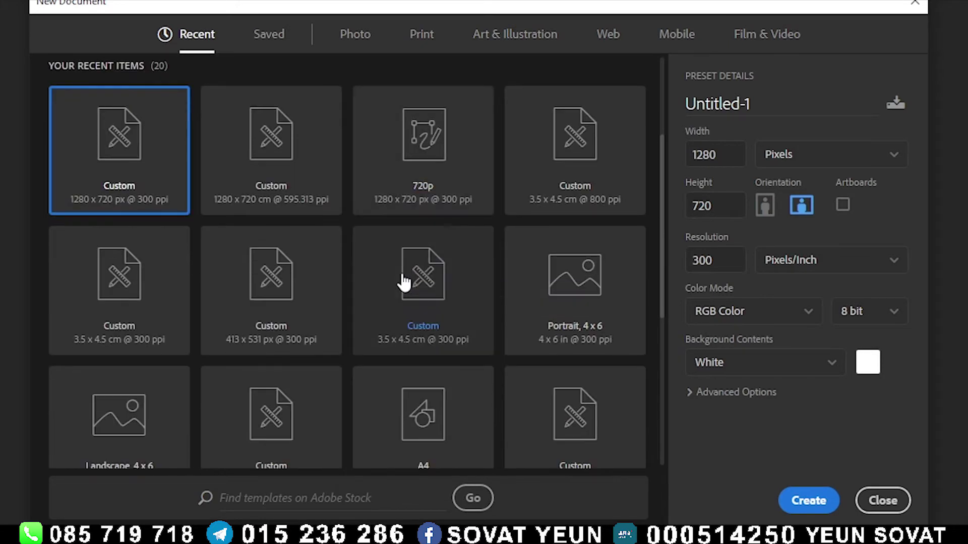
scroll(403, 282, "up", 3)
left_click(424, 42)
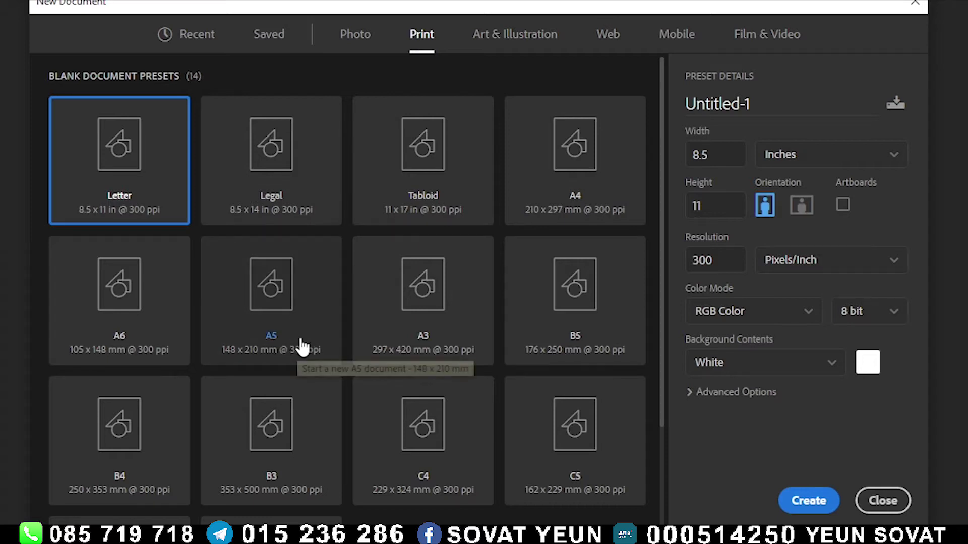
left_click(287, 310)
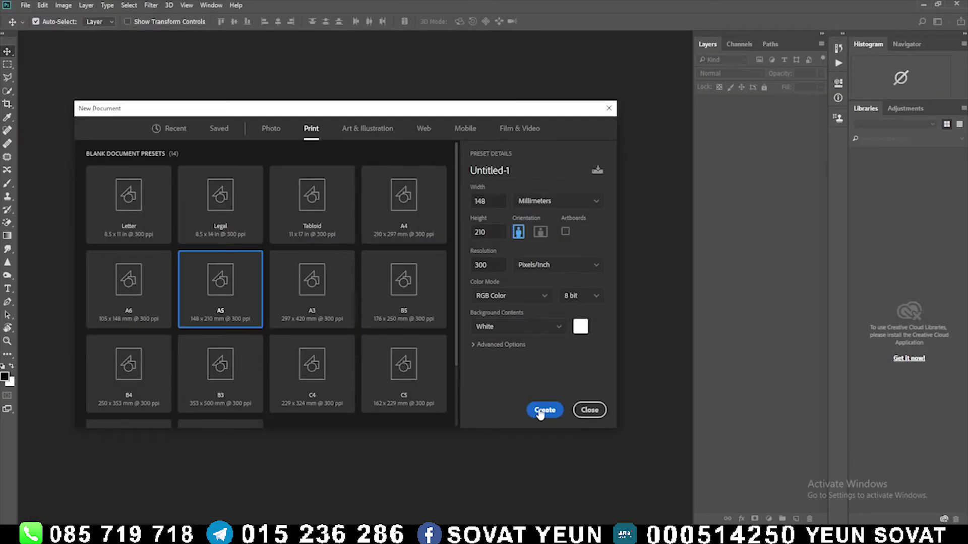
left_click(540, 411)
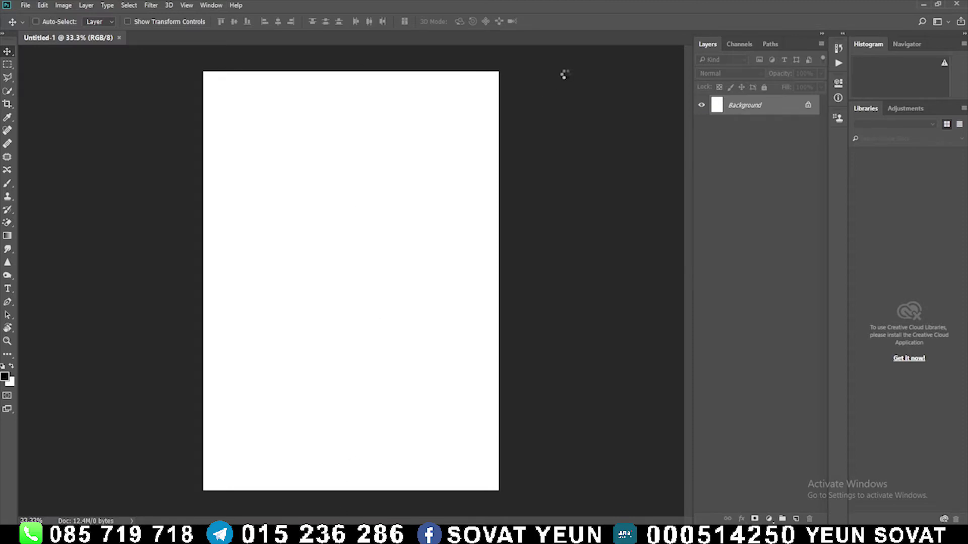
Step: Open the invoice PDF from the Desktop, importing its page at 300 pixels/inch in RGB Color
key("ctrl+o")
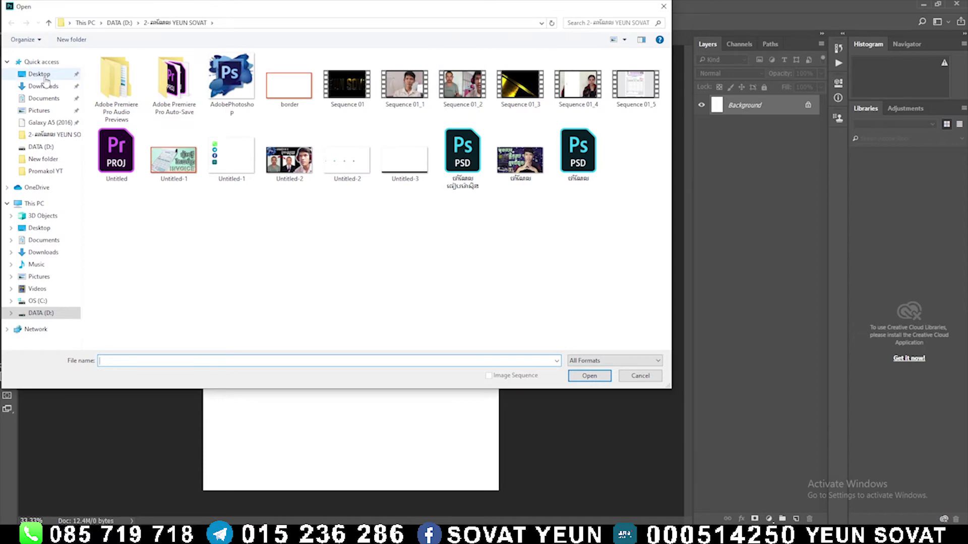
left_click(46, 76)
scroll(435, 237, "down", 8)
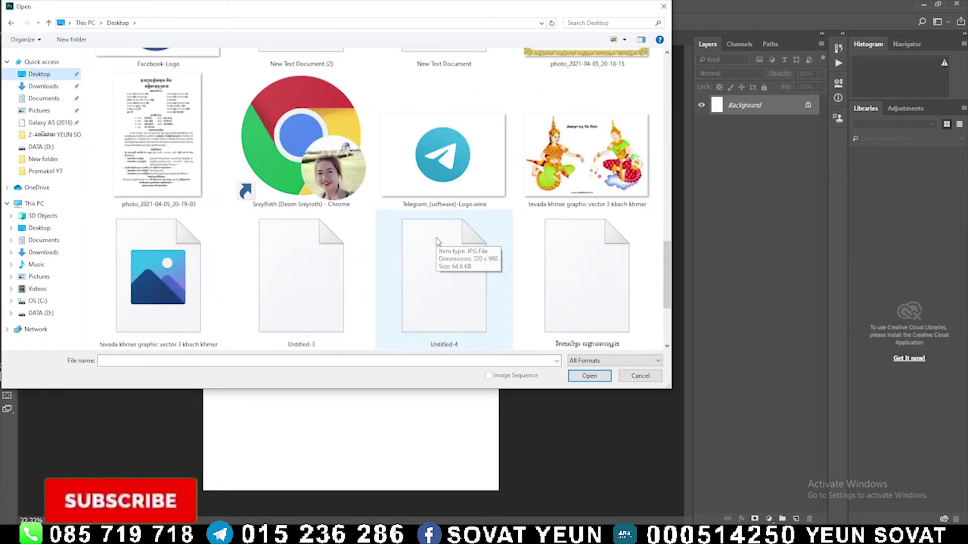
double_click(584, 282)
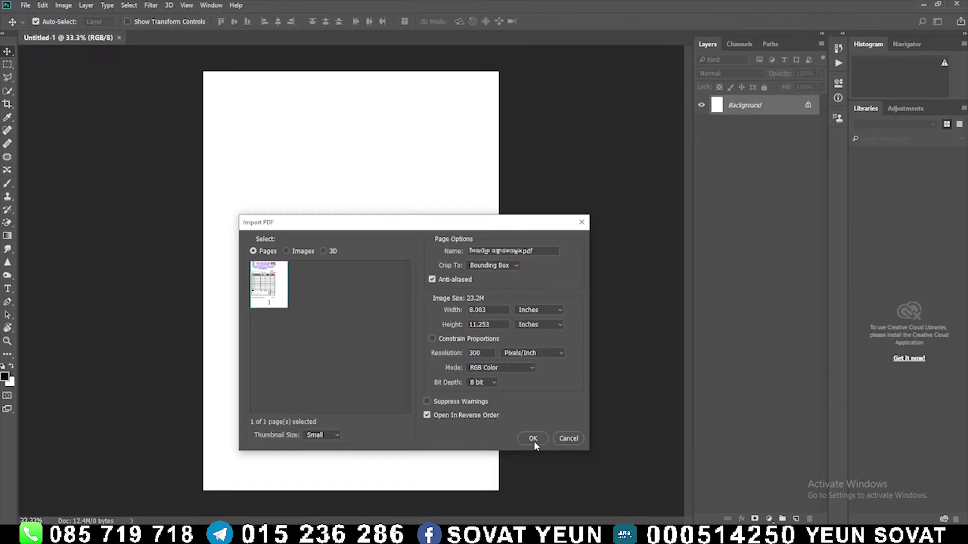
left_click(534, 439)
Step: Copy the invoice layer from the floated PDF window into the A5 document and close the PDF without saving
left_click_drag(216, 37, 662, 81)
left_click_drag(594, 113, 452, 130)
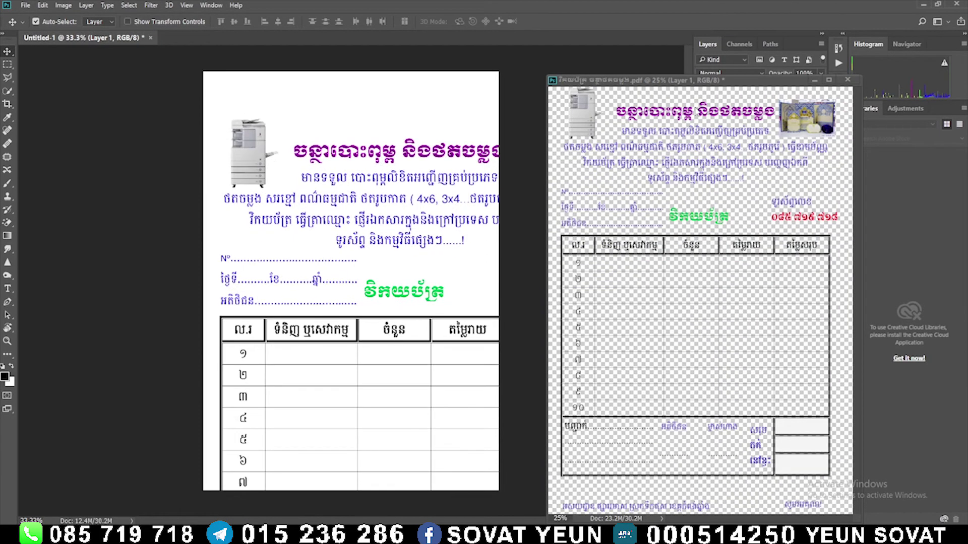
left_click(848, 80)
left_click(485, 202)
Step: Scale the invoice layer down with Free Transform and position it to fit inside the A5 page with margins
left_click_drag(290, 198, 310, 162)
scroll(362, 177, "down", 3)
key("ctrl+t")
left_click_drag(453, 145, 400, 218)
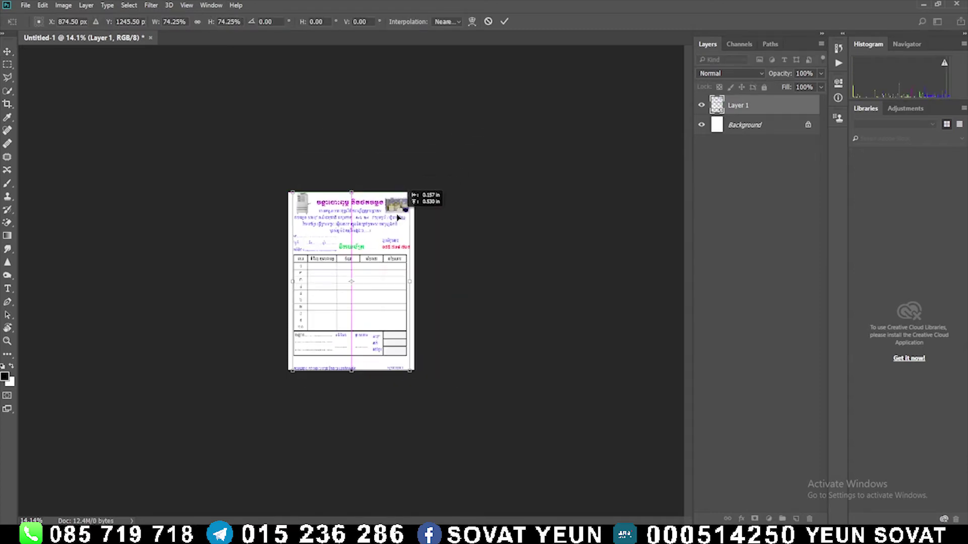
left_click_drag(410, 193, 401, 210)
key("Return")
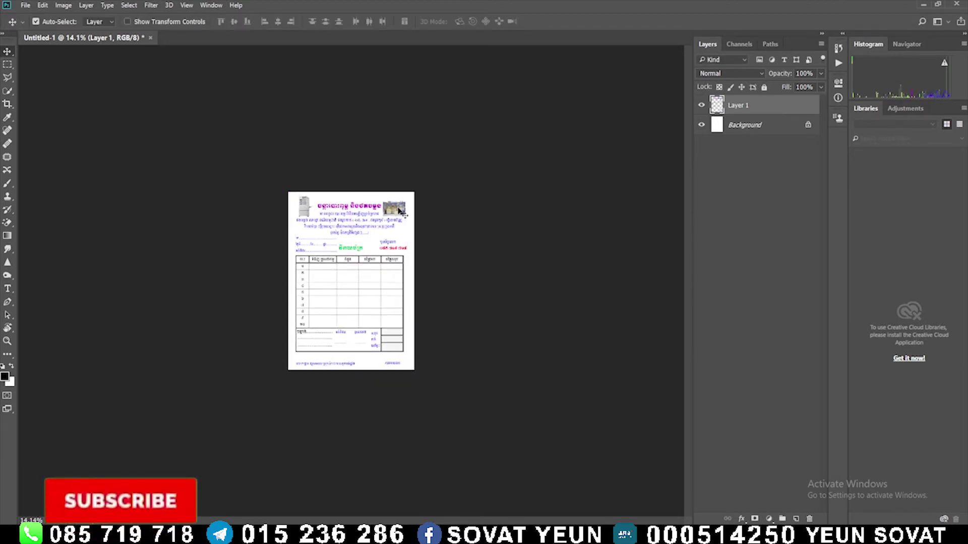
Step: Move the invoice layer slightly downward on the page and deselect it
left_click(402, 239)
key("ctrl+plus")
key("ctrl+plus")
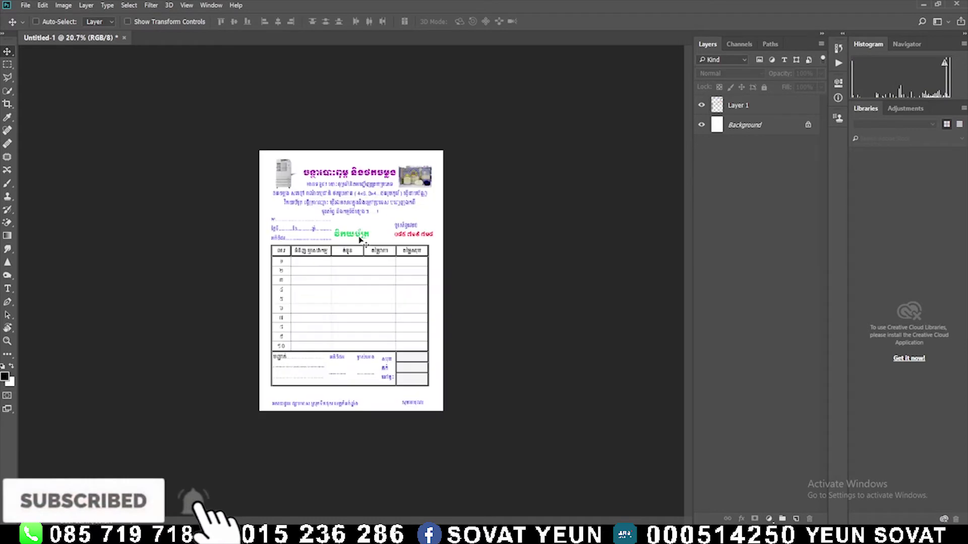
key("ctrl+plus")
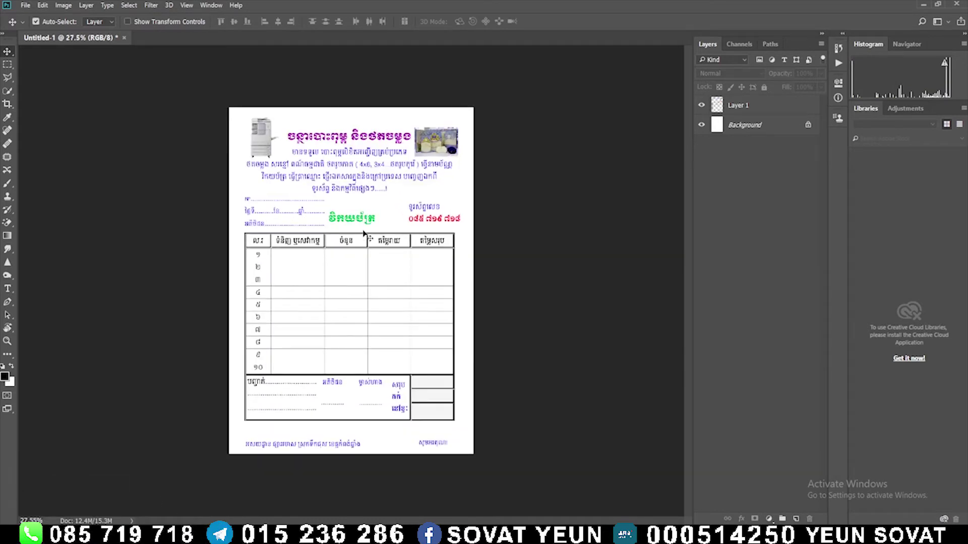
left_click_drag(437, 141, 438, 144)
left_click(343, 121)
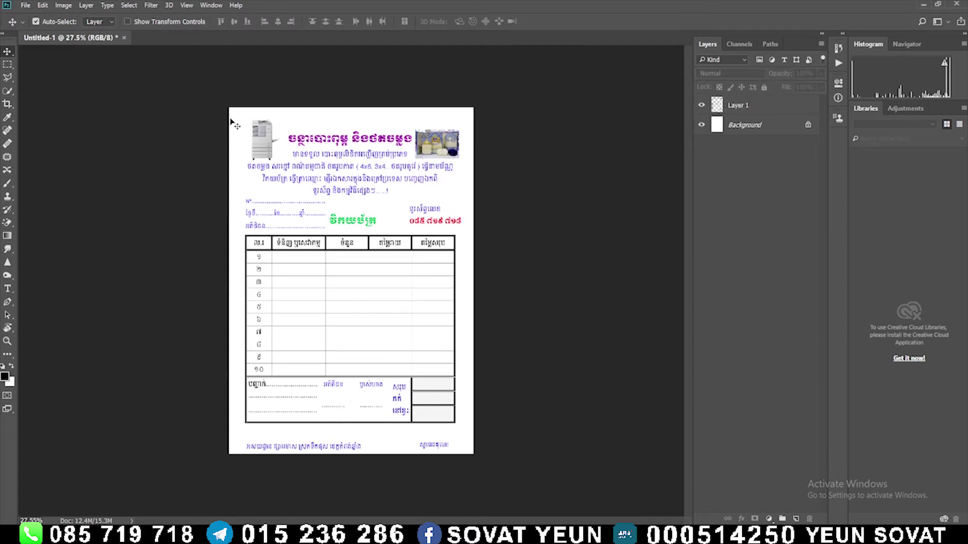
Step: Select a thin strip across the full width of the page's top edge with the Rectangular Marquee tool
left_click(7, 65)
left_click_drag(193, 89, 524, 117)
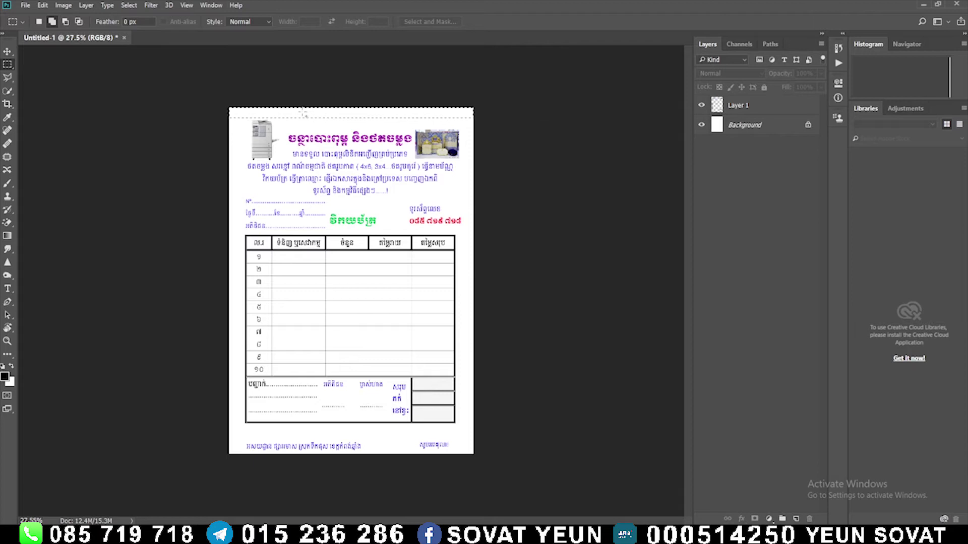
left_click(7, 235)
right_click(8, 222)
left_click(9, 238)
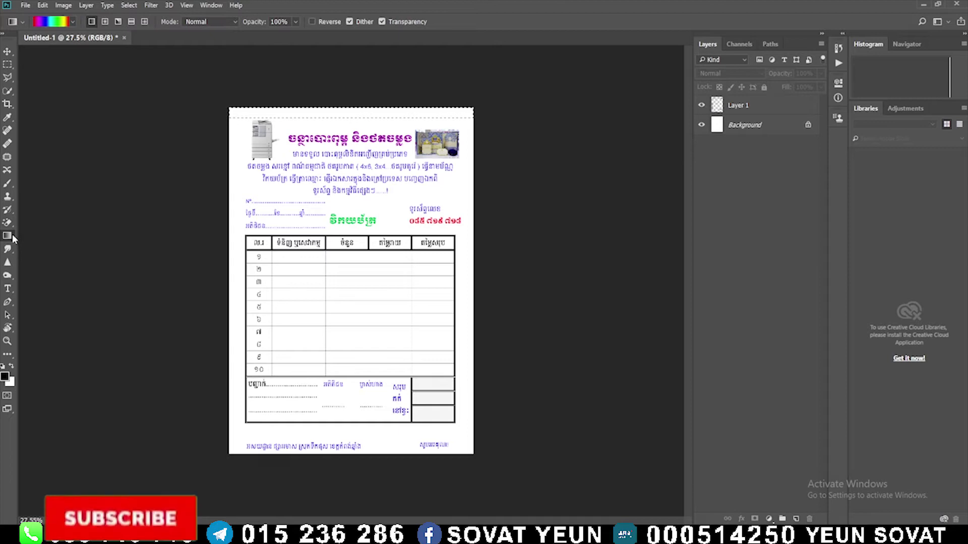
left_click(9, 261)
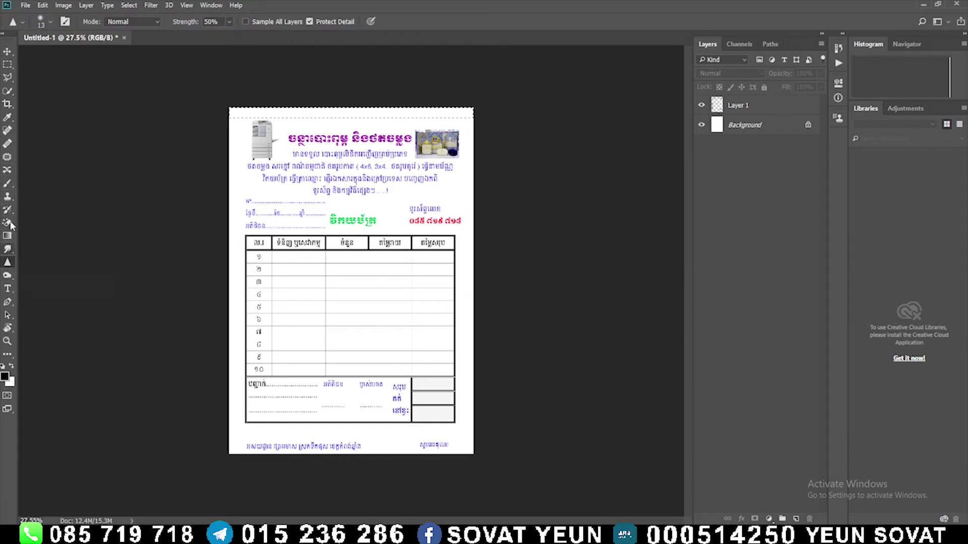
left_click(8, 197)
right_click(8, 197)
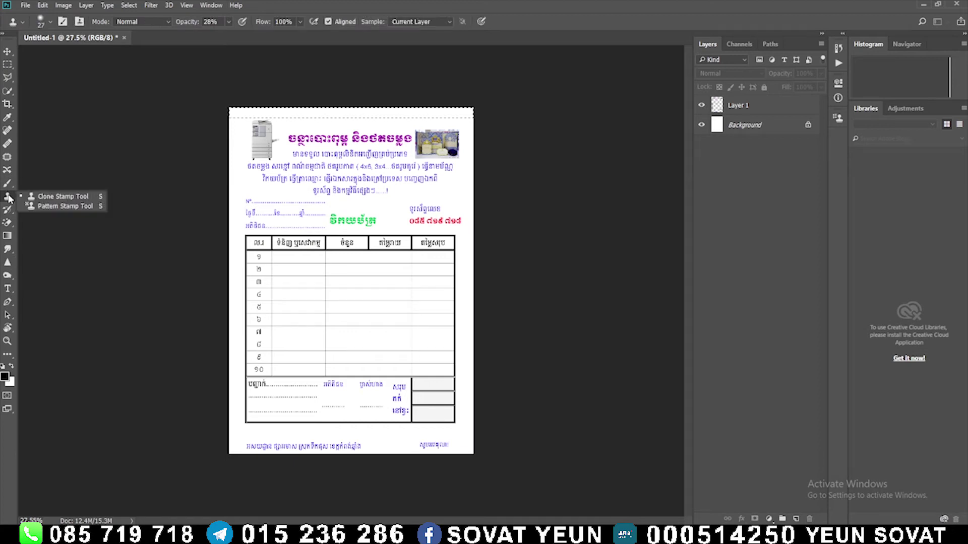
left_click(8, 160)
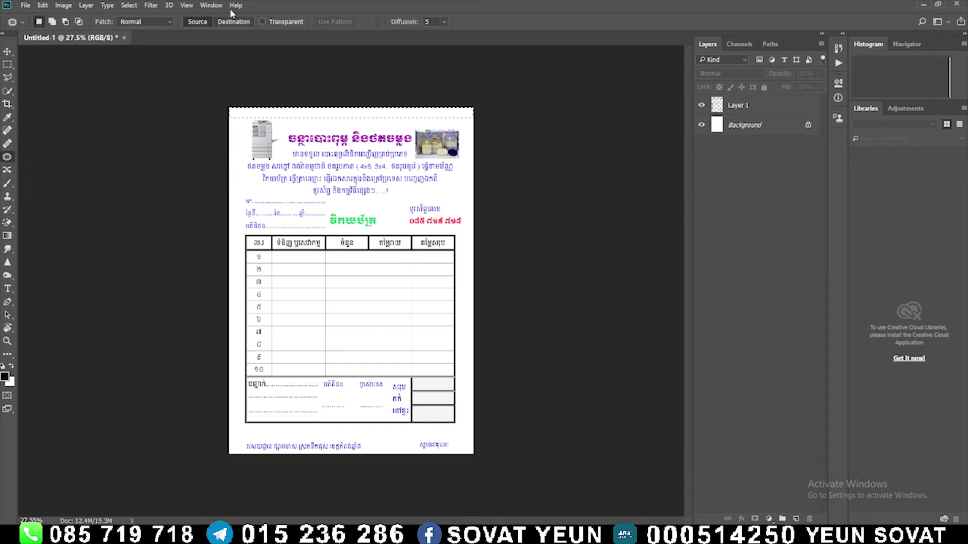
Step: Switch the workspace to 3D
left_click(210, 5)
mouse_move(236, 5)
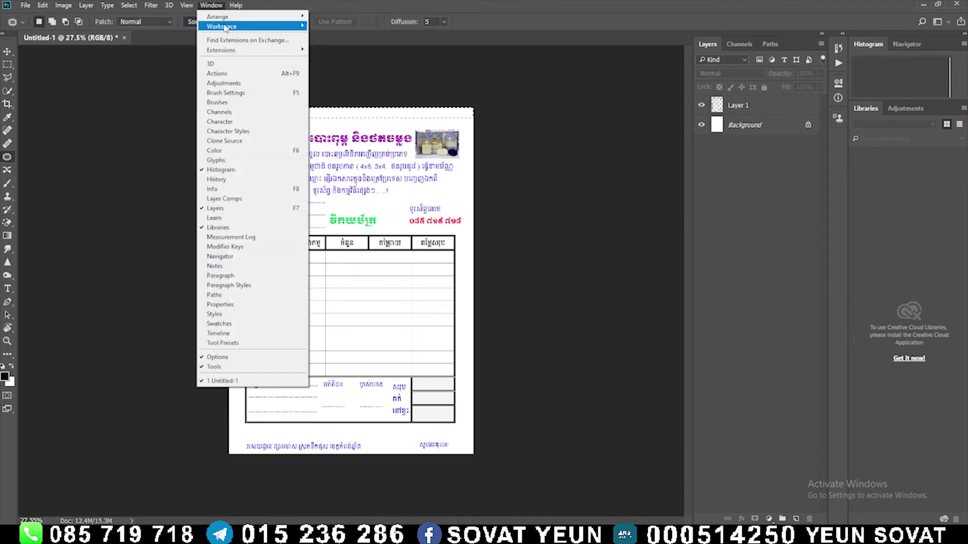
mouse_move(225, 26)
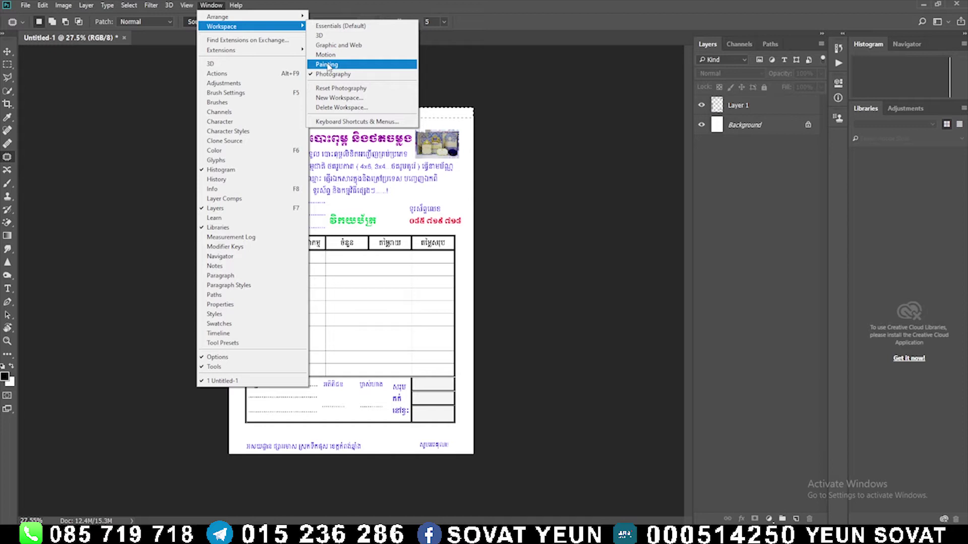
left_click(323, 36)
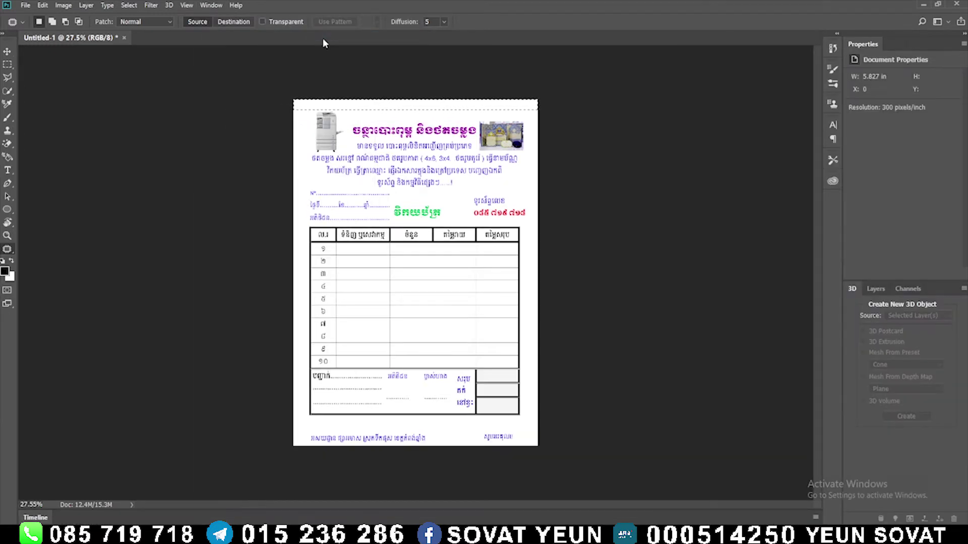
left_click(9, 157)
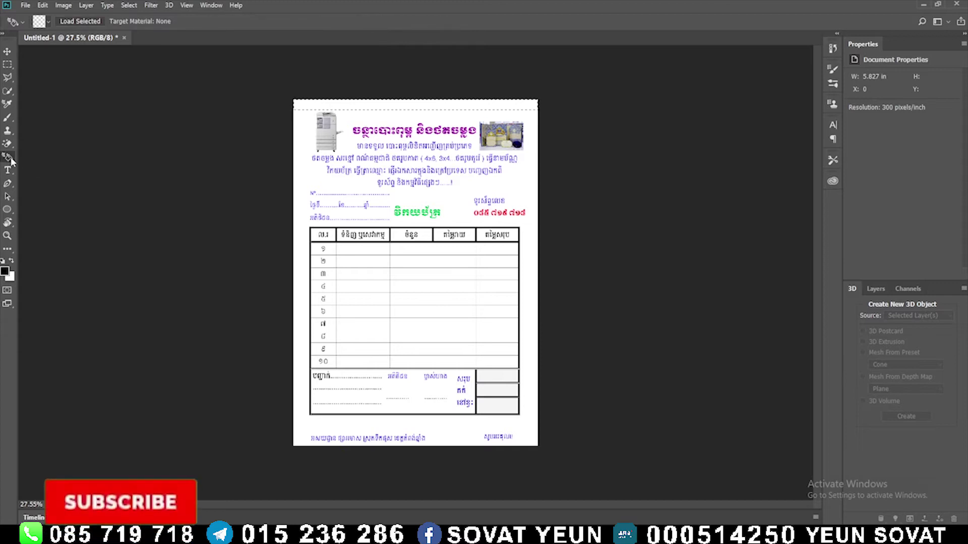
Step: Switch to the Painting workspace and try to fill the selected top strip with the Paint Bucket tool
left_click(211, 5)
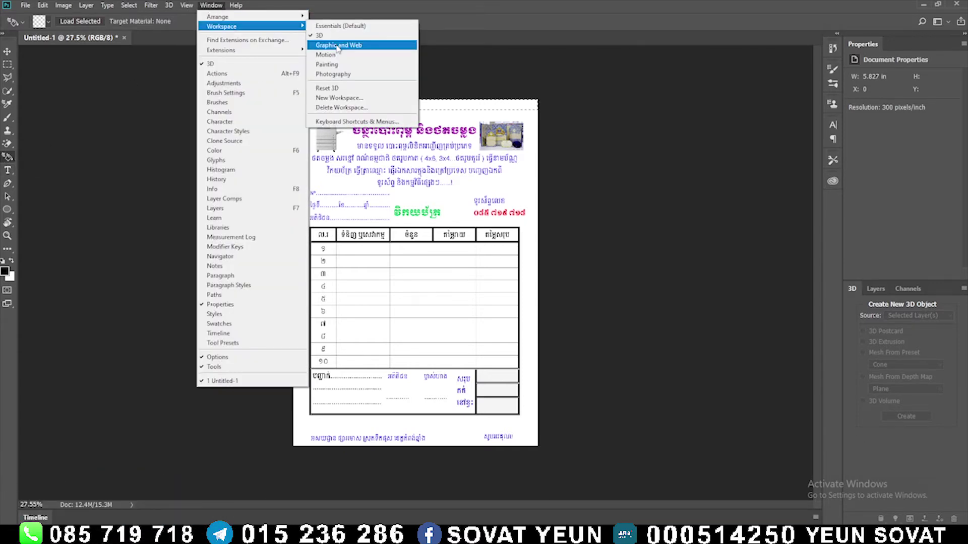
left_click(339, 65)
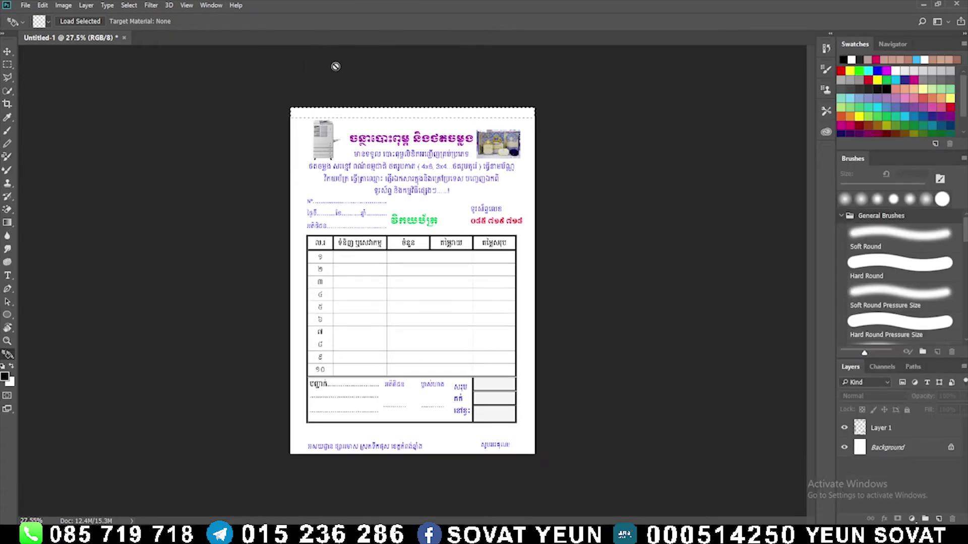
right_click(8, 223)
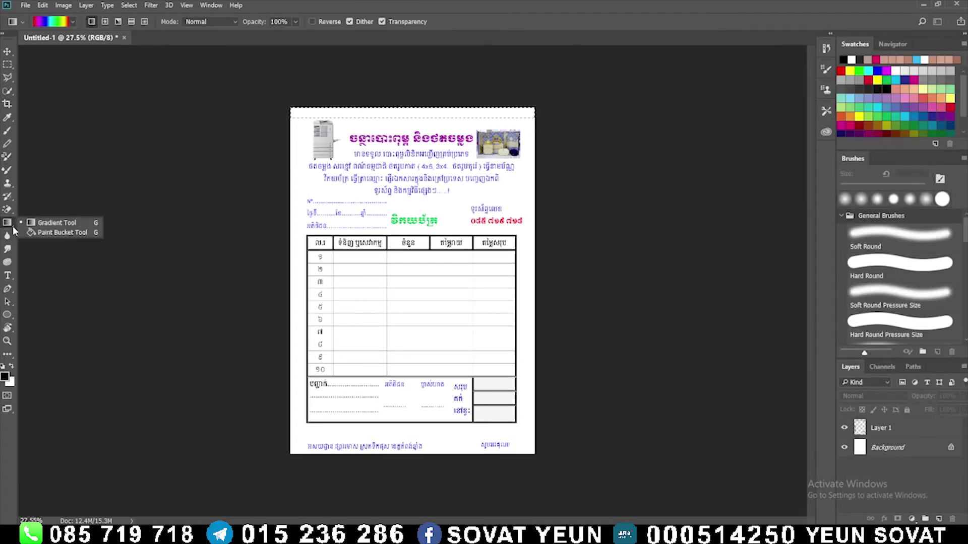
left_click(48, 230)
left_click(385, 113)
left_click(480, 204)
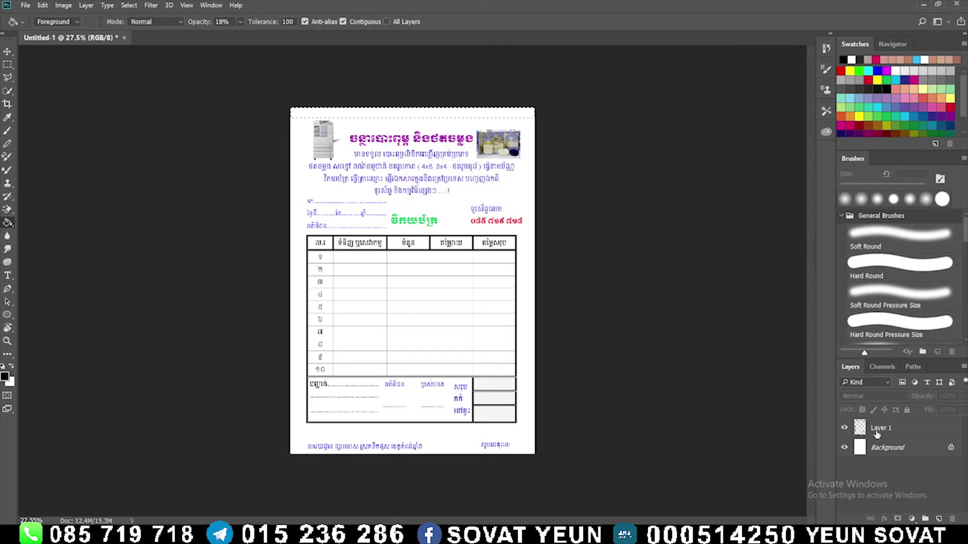
Step: Dock the Layers panel in its own column beside the canvas and select the Background layer
left_click_drag(855, 370, 809, 45)
left_click(726, 105)
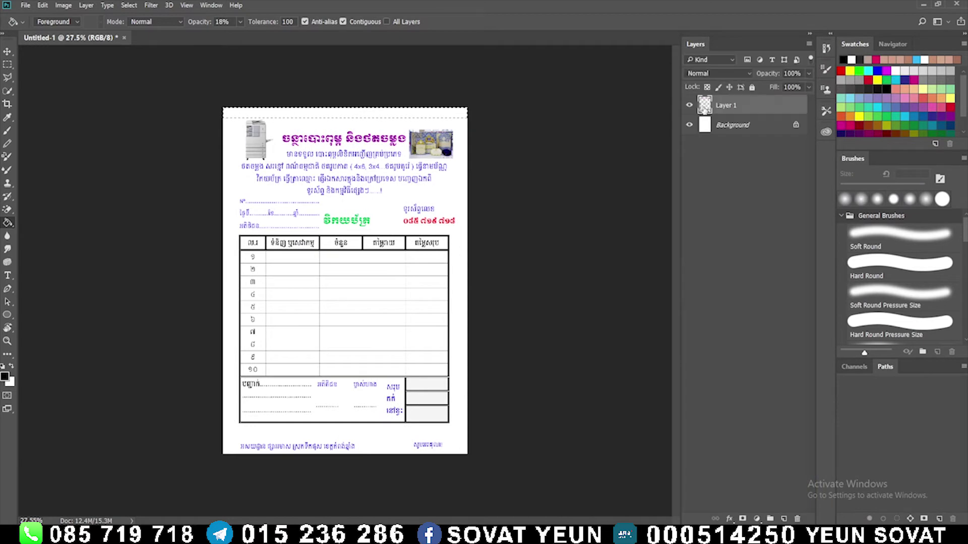
left_click(708, 126)
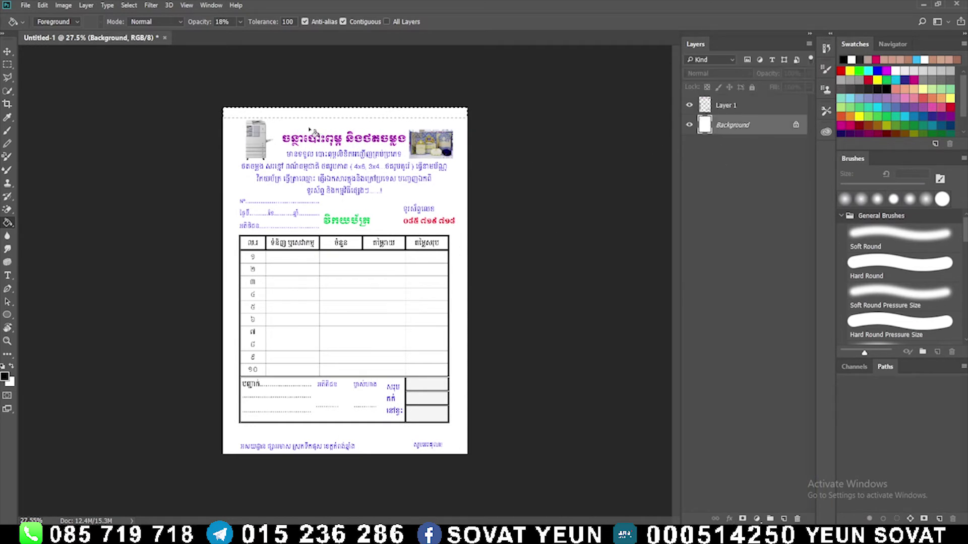
Step: Fill the selected strip at the page's top edge with light grey and clear the selection
left_click(8, 64)
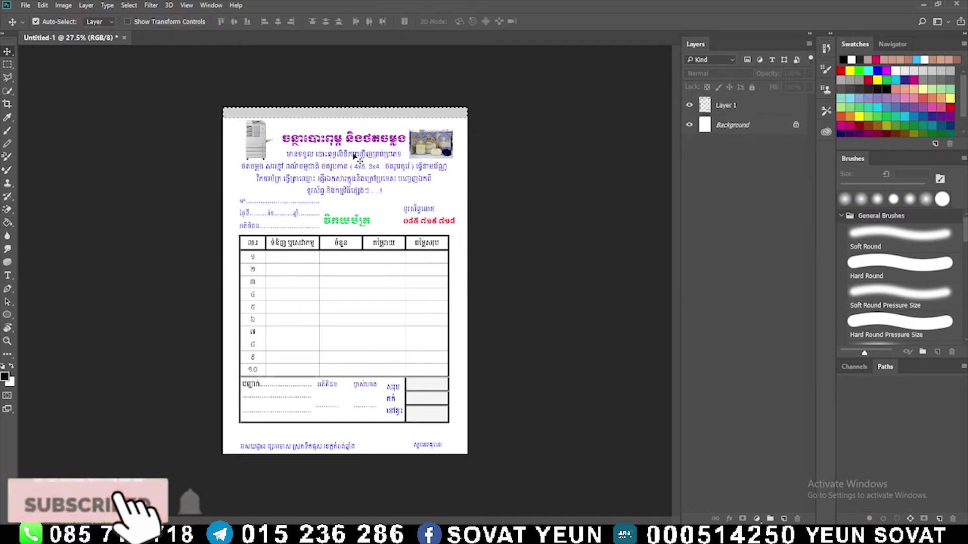
right_click(333, 159)
left_click(341, 163)
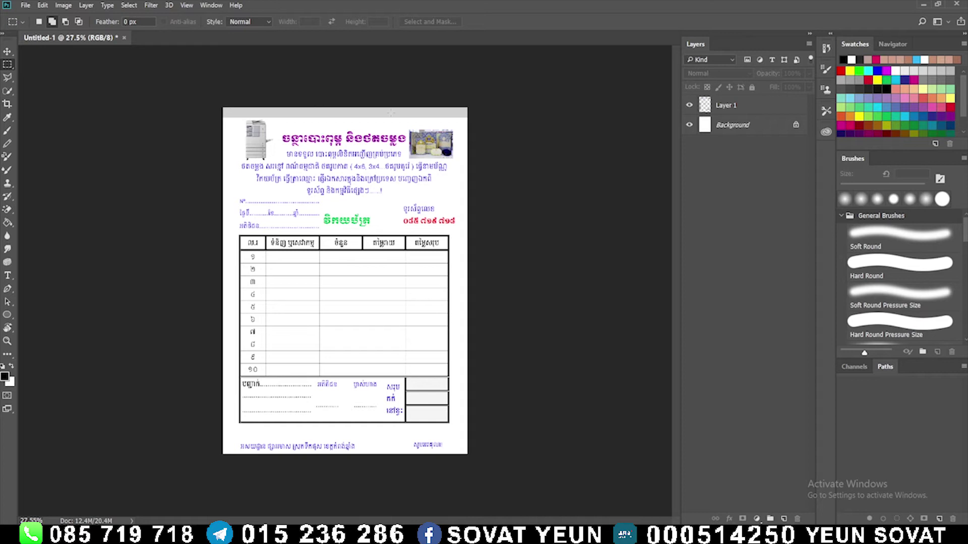
Step: Merge all layers of the invoice into the Background layer
left_click(7, 51)
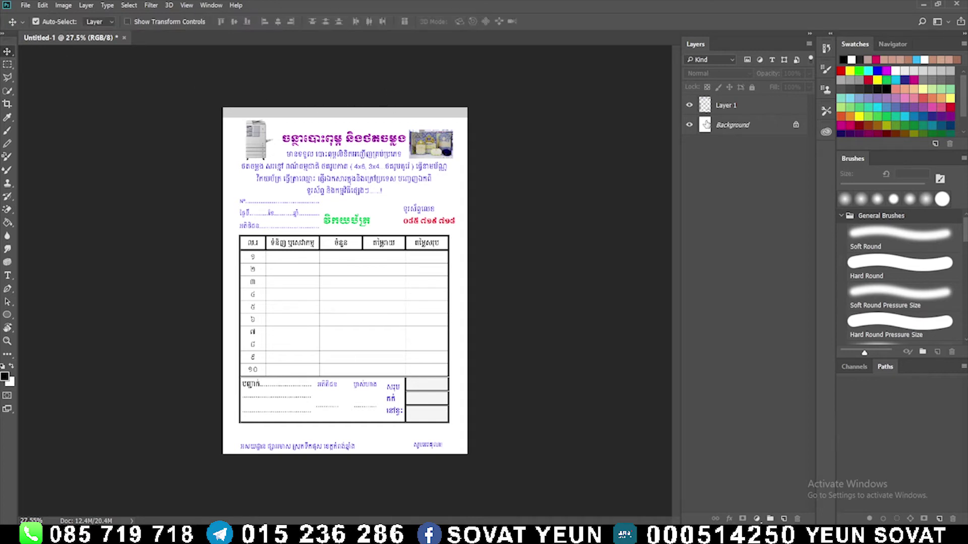
left_click(706, 125)
left_click(711, 107)
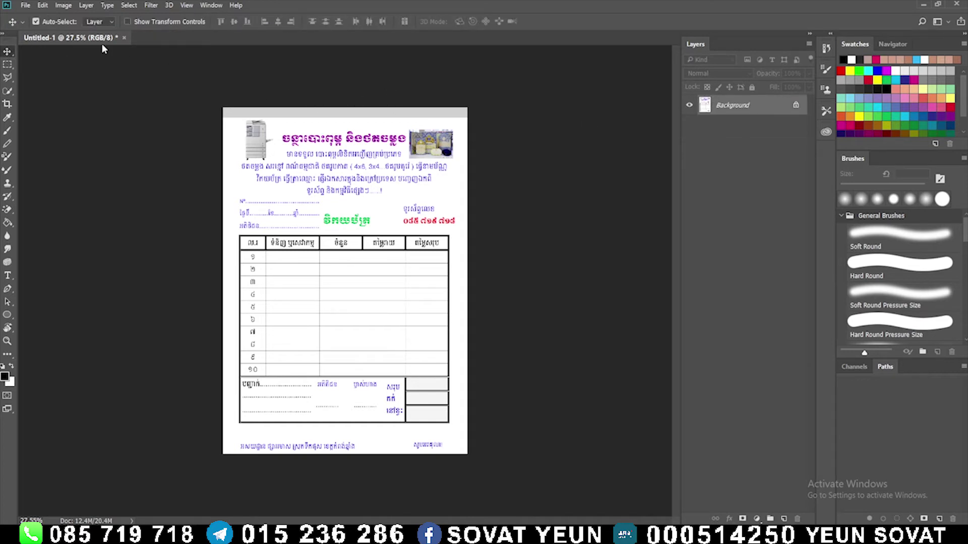
Step: Undock the Untitled-1 invoice document into its own floating window over the right half of the workspace
left_click_drag(72, 39, 416, 65)
scroll(554, 197, "down", 2)
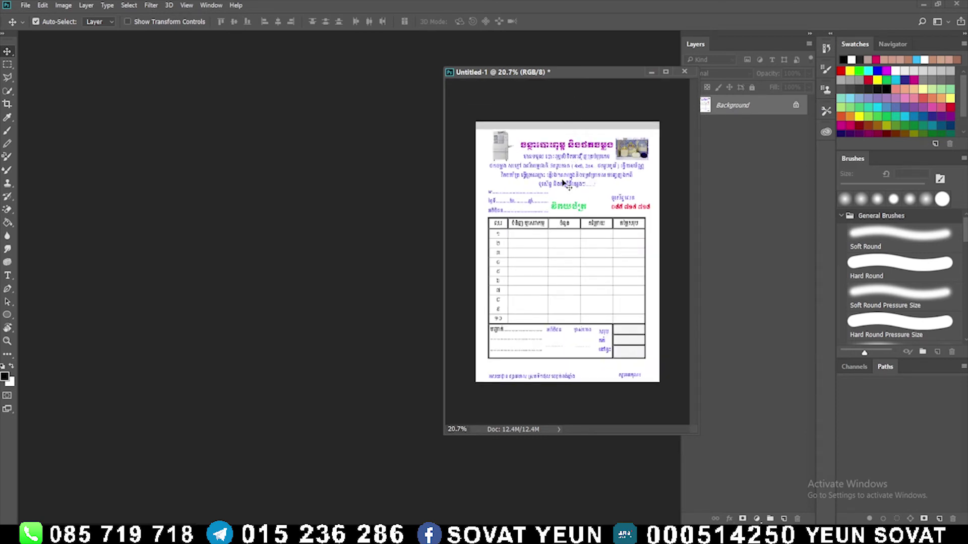
scroll(600, 217, "up", 3)
scroll(583, 205, "down", 3)
Step: Create a new blank portrait A4 document from the Print presets
left_click(25, 6)
left_click(33, 17)
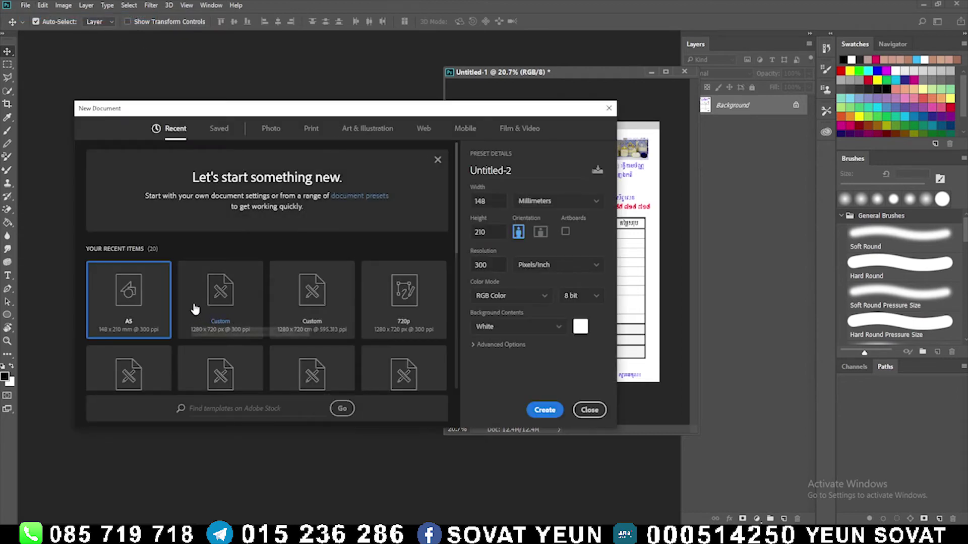
left_click(312, 129)
double_click(391, 219)
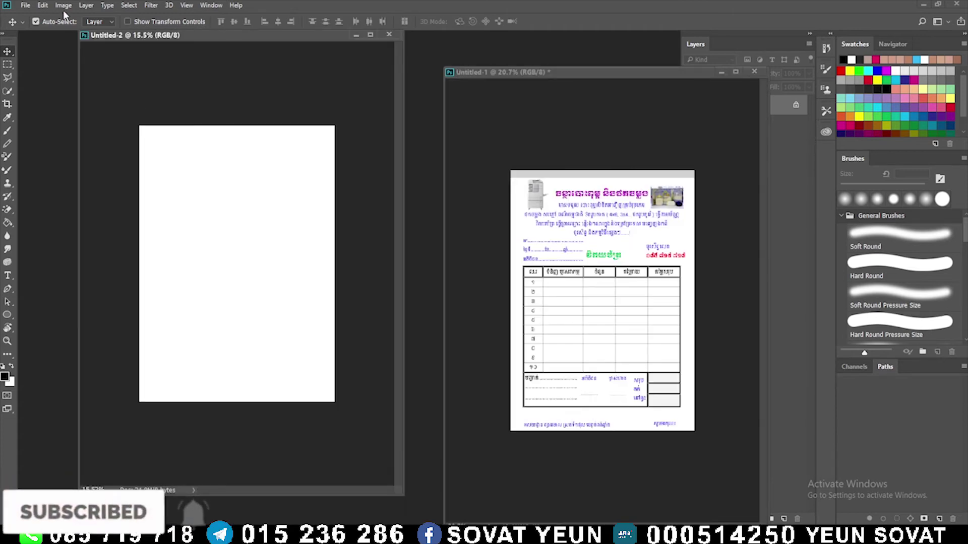
Step: Rotate the new blank document's canvas 90° clockwise to landscape
left_click(35, 21)
left_click(63, 5)
mouse_move(103, 98)
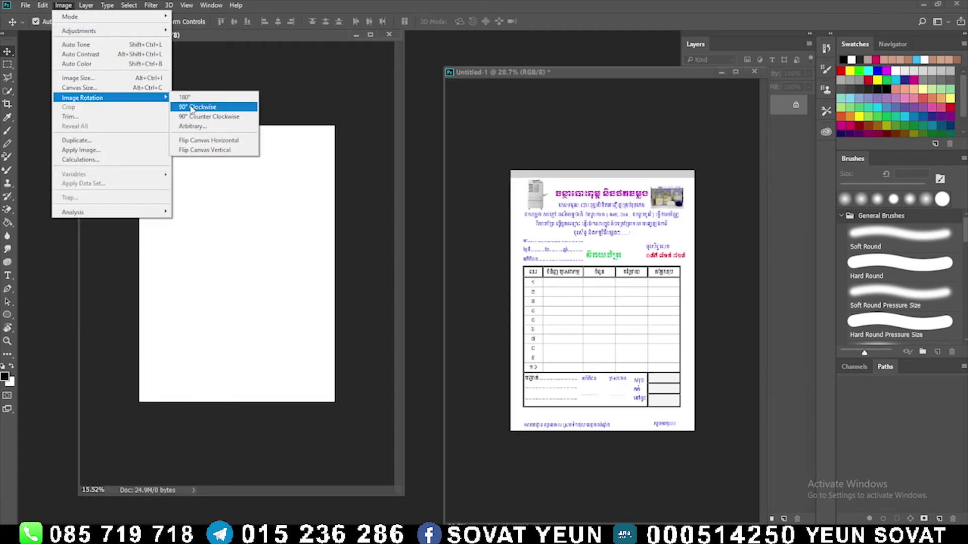
left_click(200, 109)
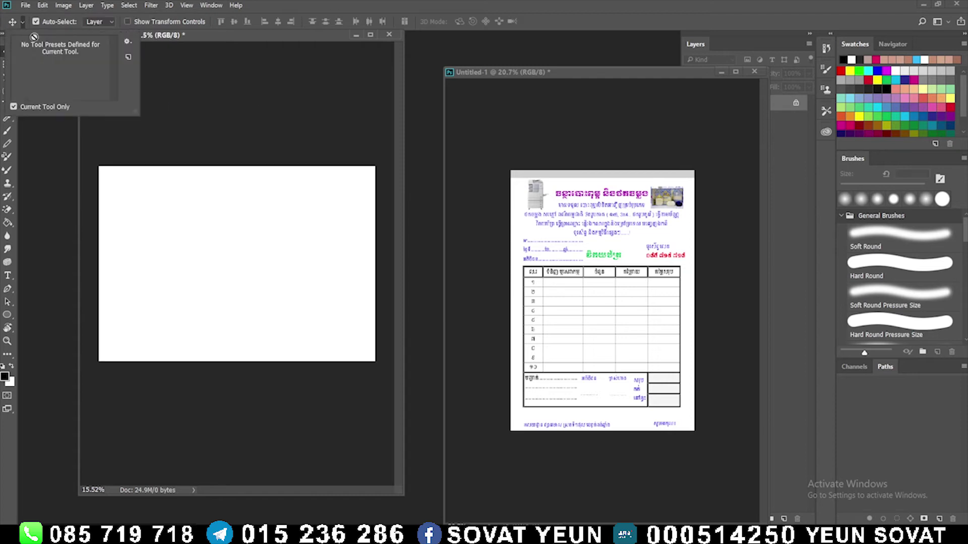
Step: Copy the invoice from Untitled-1 into the landscape document twice, placing the two copies side by side to fill the page
left_click_drag(597, 181, 296, 177)
left_click(337, 394)
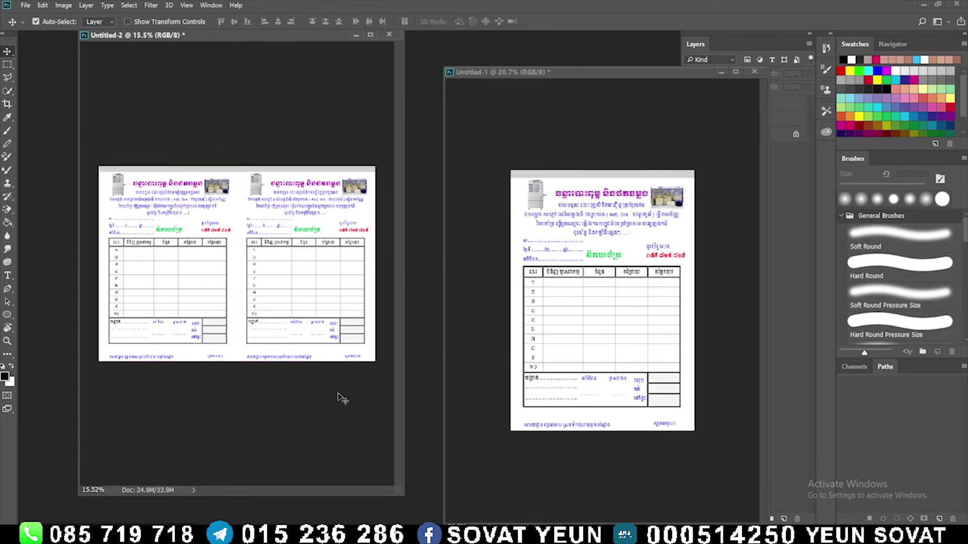
Step: Widen the Untitled-2 window, examine the two invoice copies at 25% zoom and select Layer 1
key("ctrl+plus")
key("ctrl+minus")
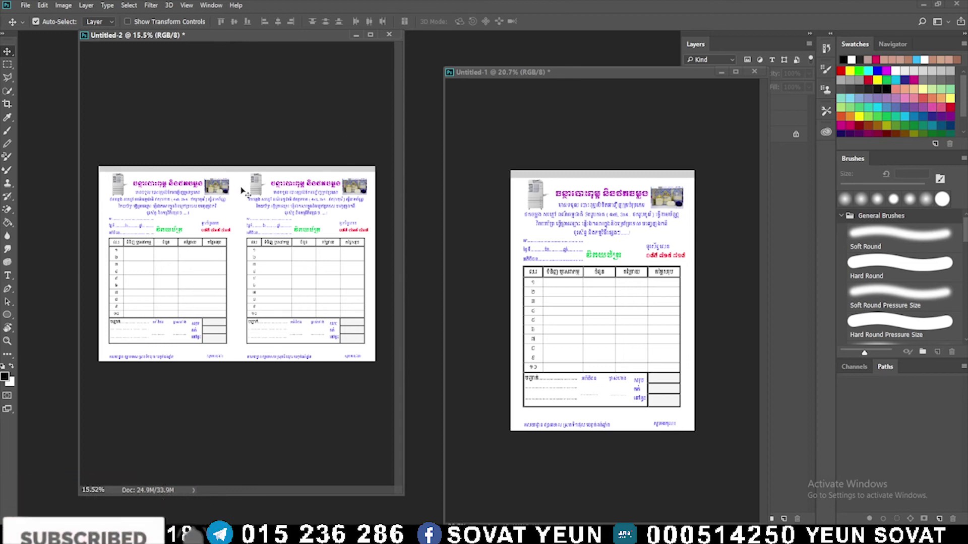
left_click_drag(403, 494, 654, 495)
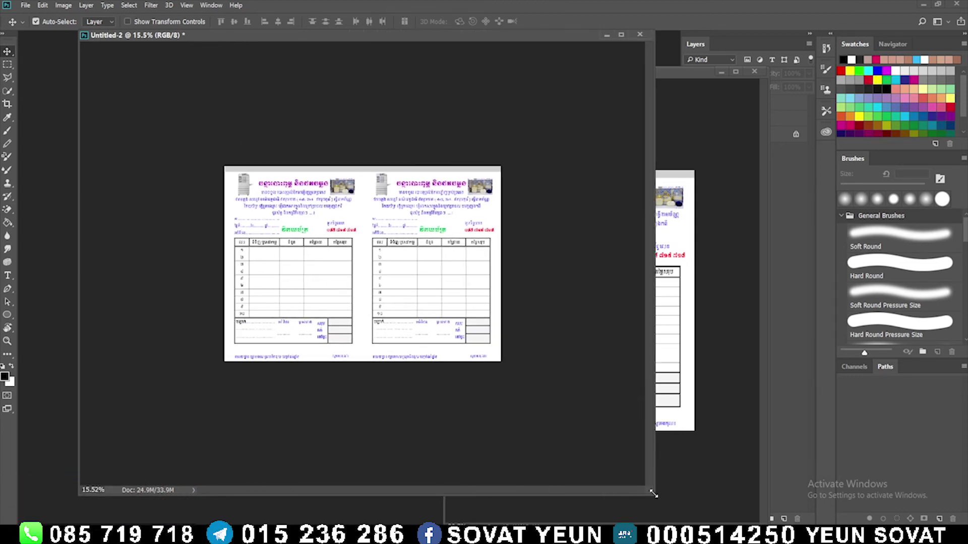
key("ctrl+plus")
key("ctrl+plus")
key("ctrl+plus")
key("ctrl+minus")
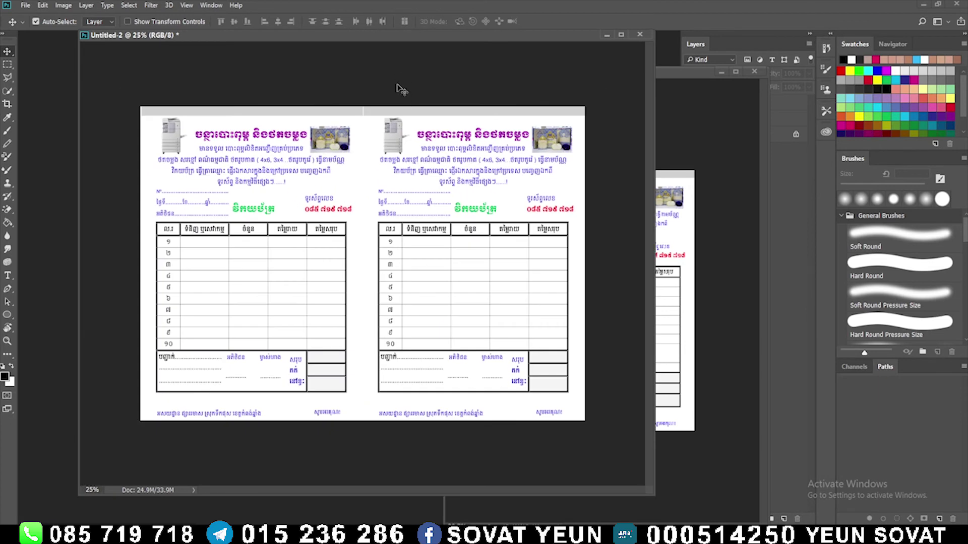
left_click(374, 136, "ctrl")
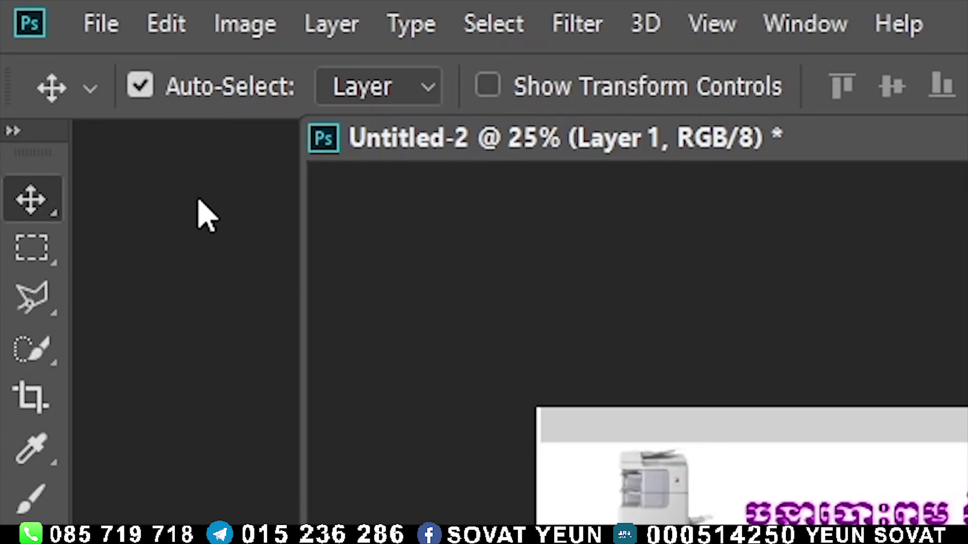
Step: Start saving the two-up invoice under a new name to the Desktop in Photoshop PDF format
left_click(26, 5)
left_click(168, 451)
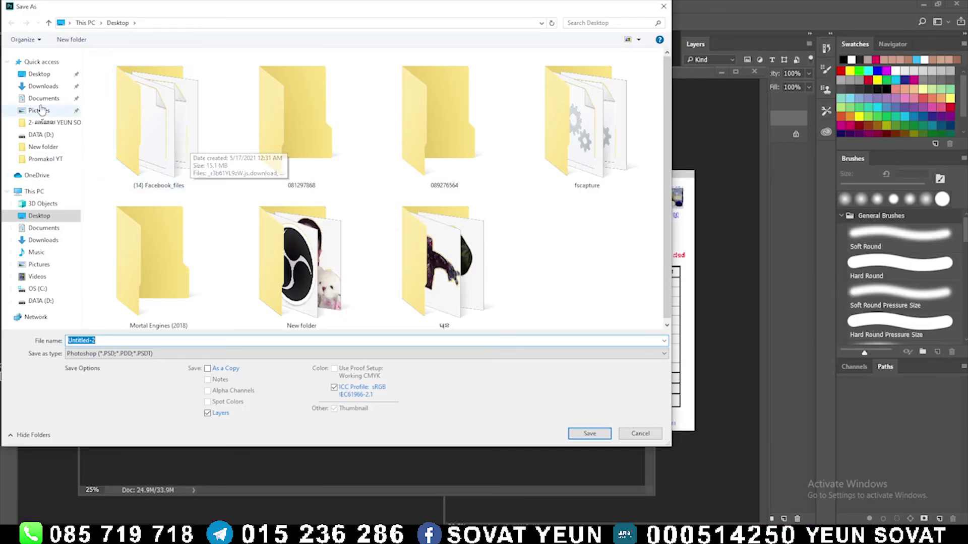
left_click(128, 354)
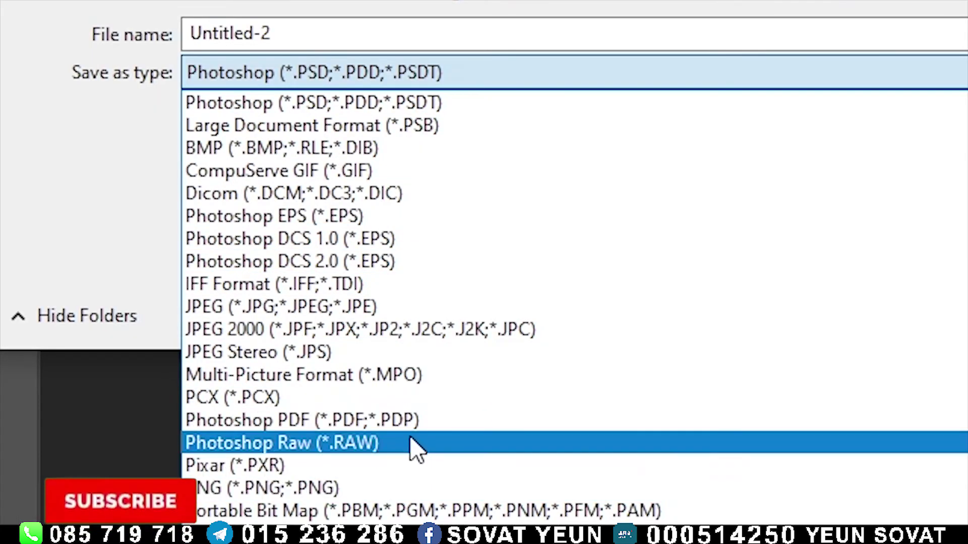
left_click(413, 421)
Step: Name the file like the existing Khmer-titled invoice PDF, with 01 appended to the name
double_click(111, 341)
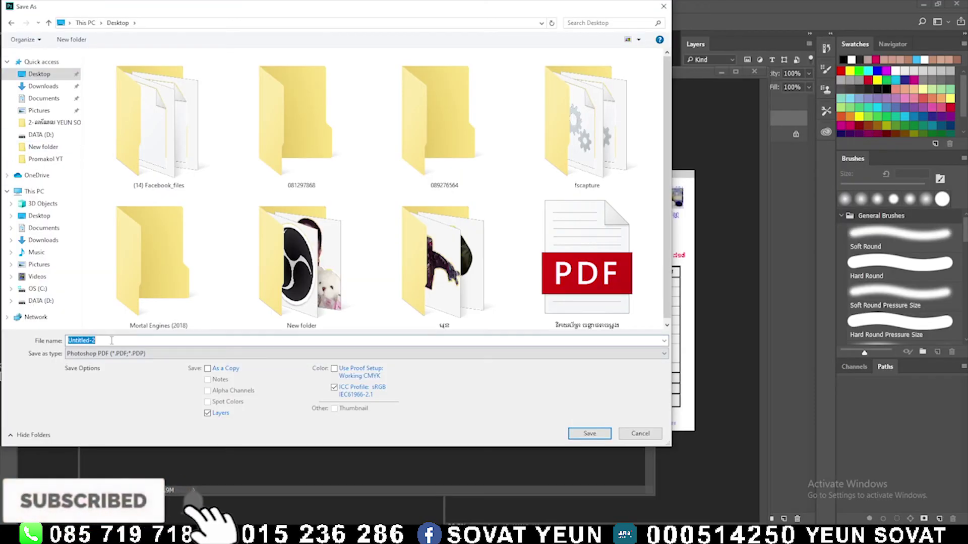
type("V")
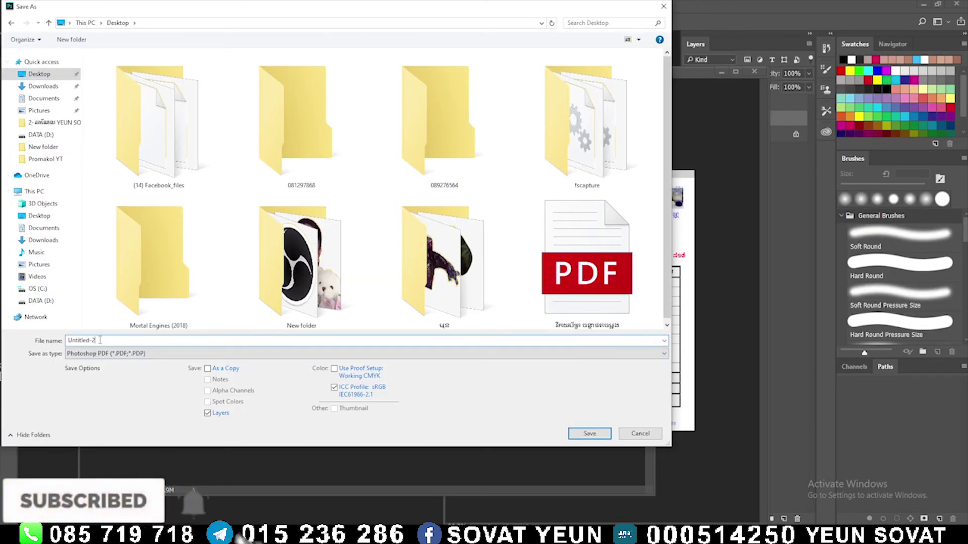
type("ផ")
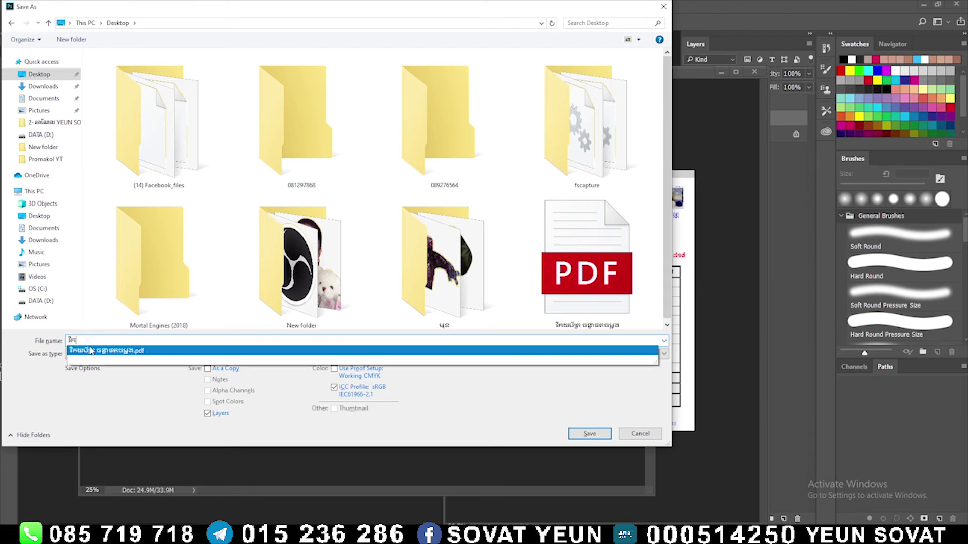
left_click(125, 352)
left_click(136, 342)
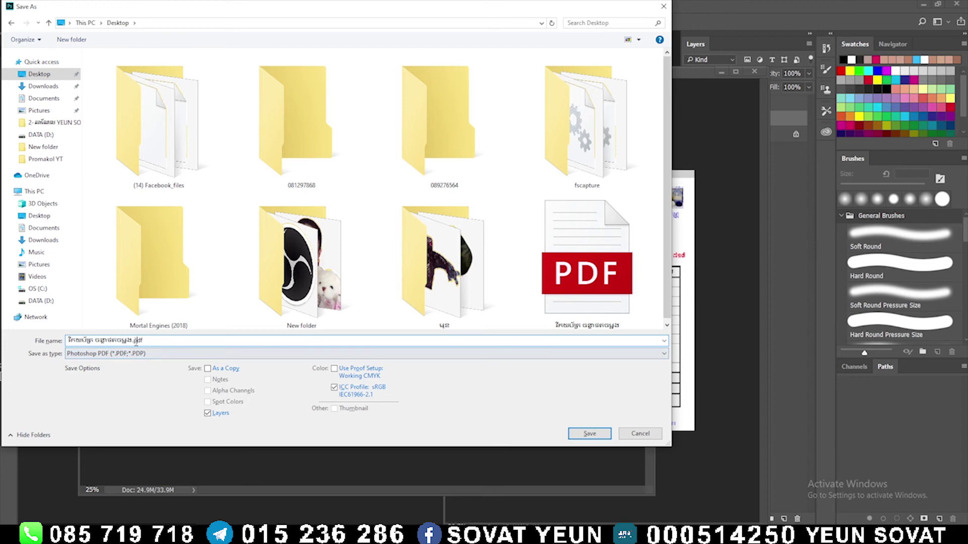
type("01")
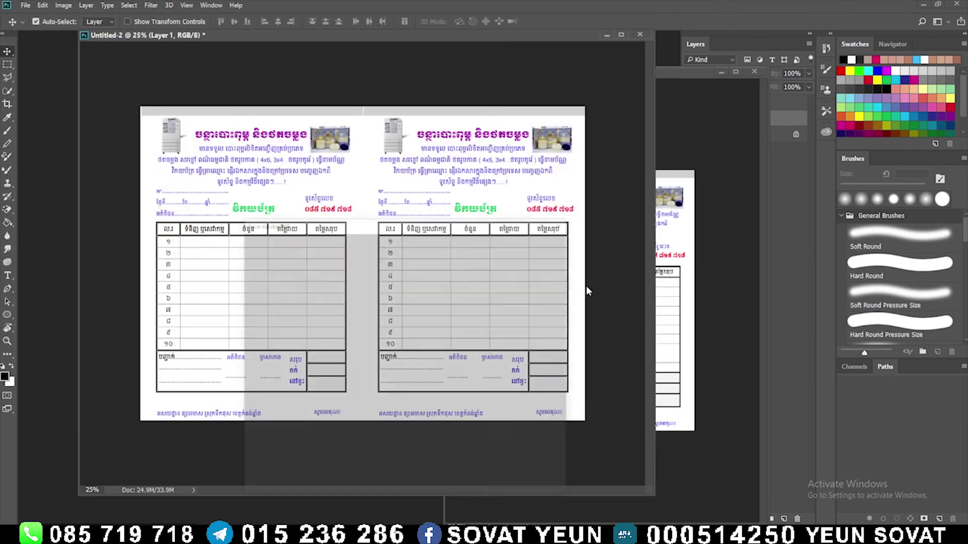
Step: Save the PDF with the High Quality Print preset and accept the editing-compatibility notice
left_click(589, 434)
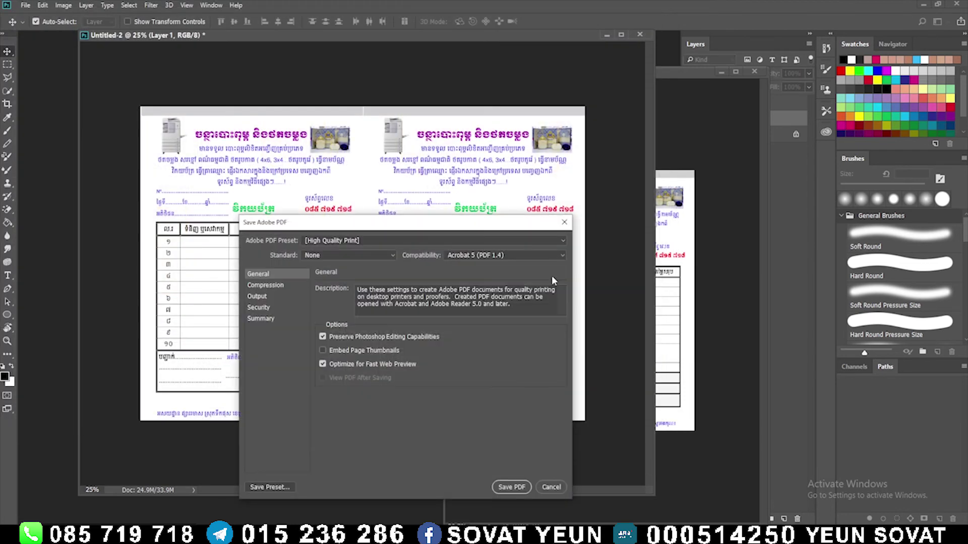
left_click(527, 489)
left_click(504, 228)
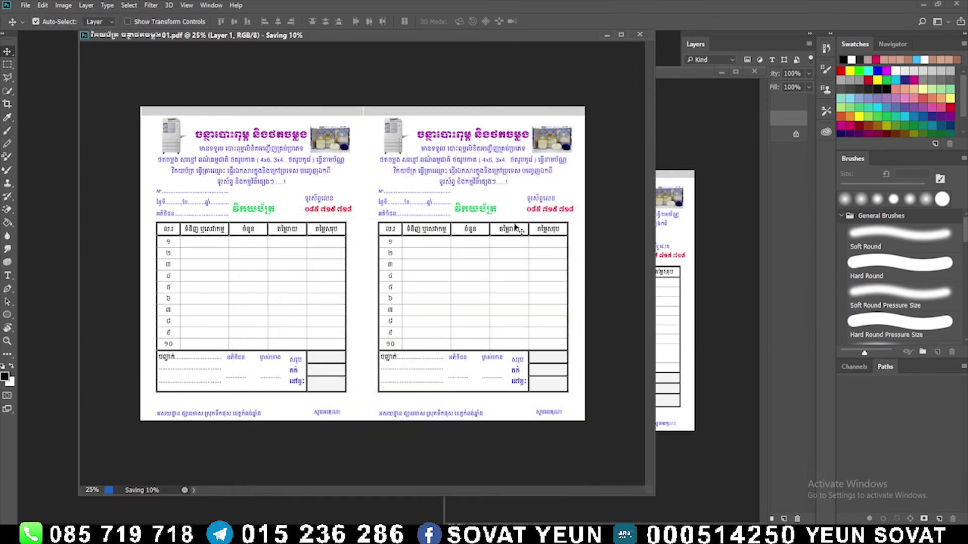
Step: Minimize Photoshop and Word, and open the new invoice PDF ending in 01 from the desktop
left_click(921, 8)
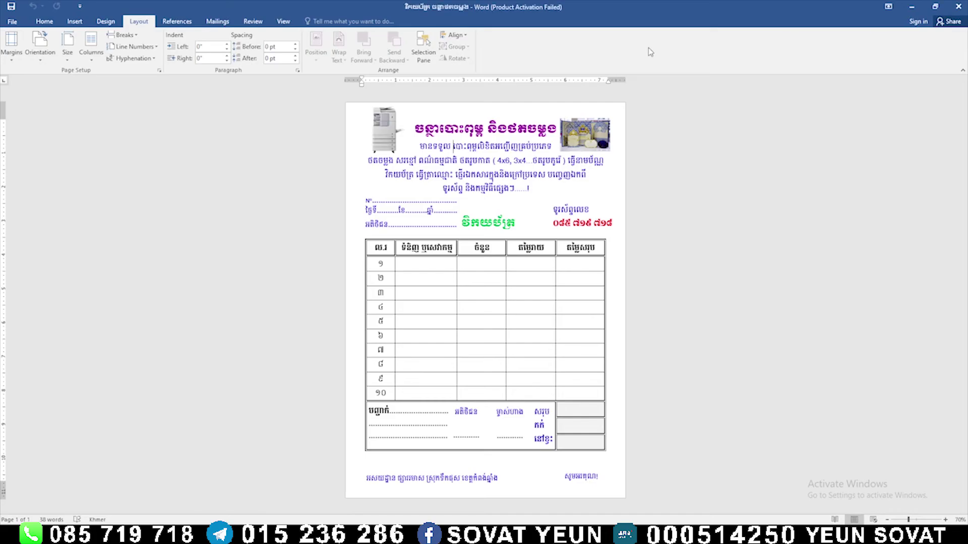
left_click(911, 5)
left_click(953, 7)
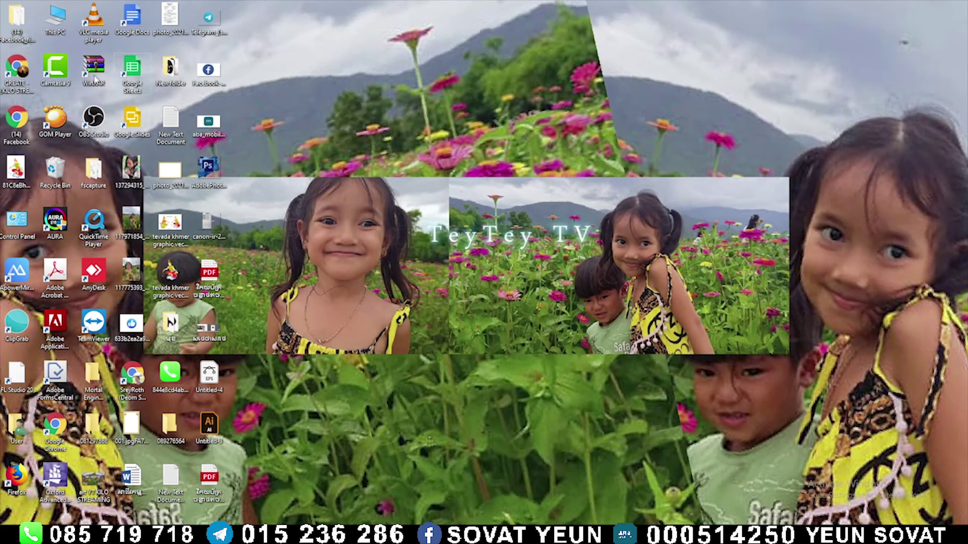
double_click(208, 477)
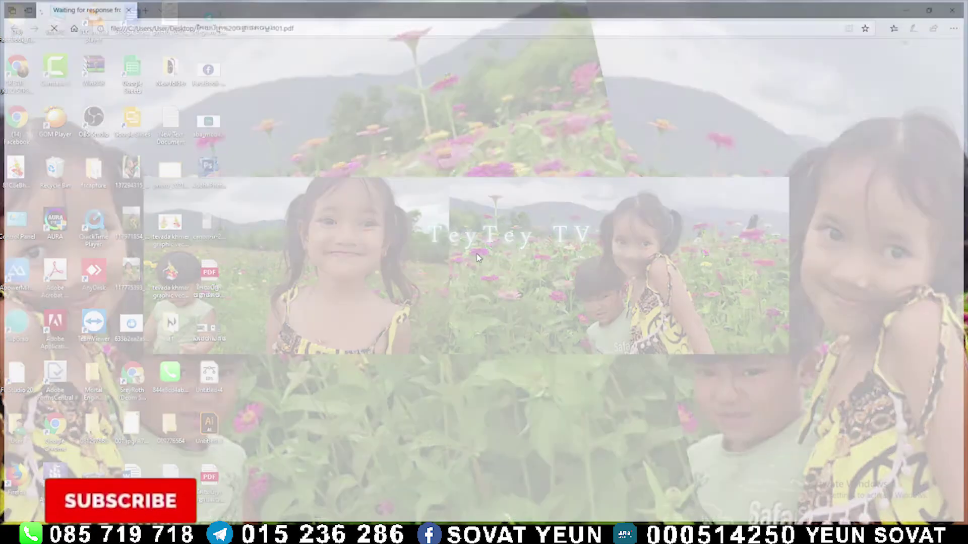